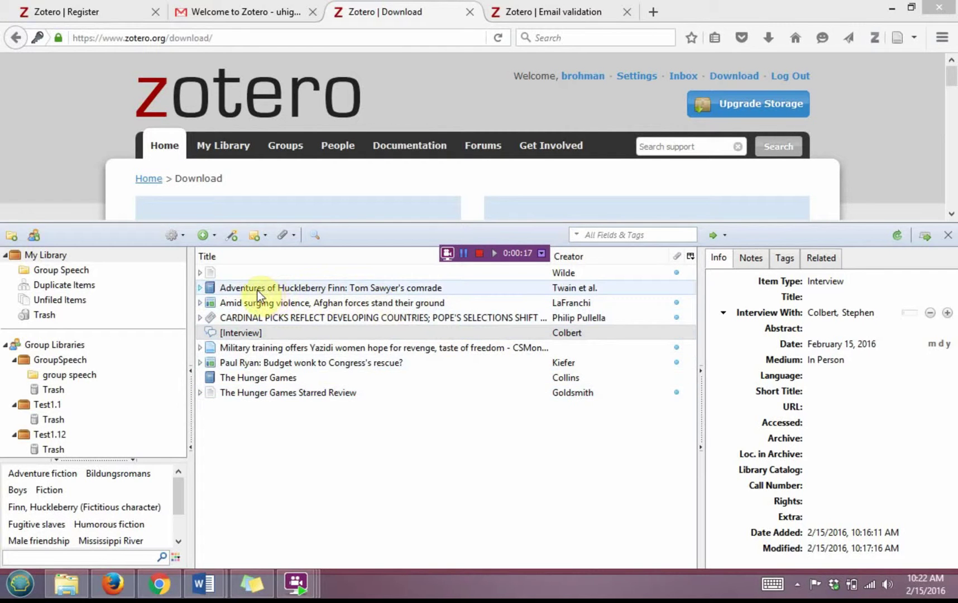
# Step: Add a new note to the Adventures of Huckleberry Finn book item in the library
pyautogui.click(282, 290)
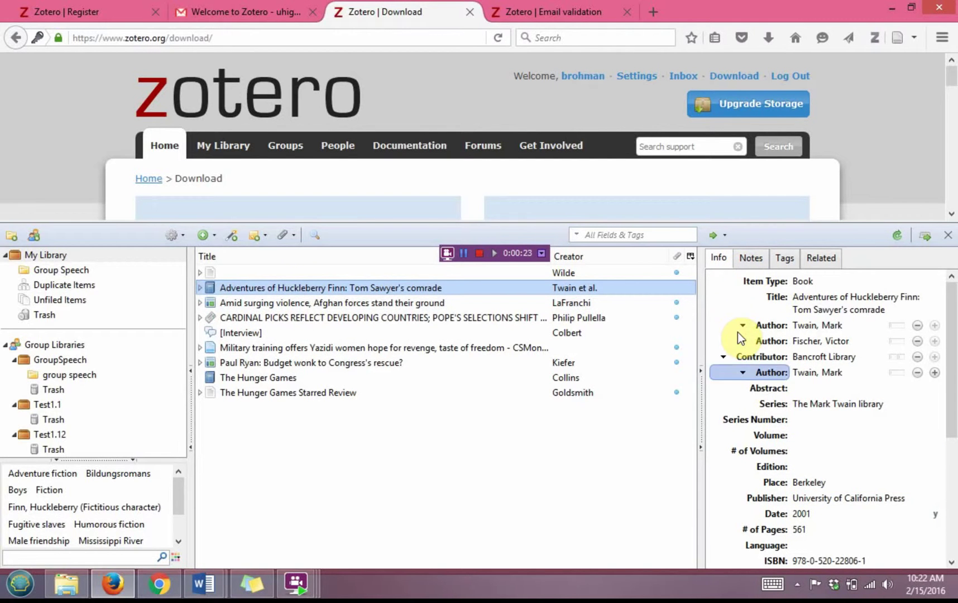
pyautogui.click(799, 357)
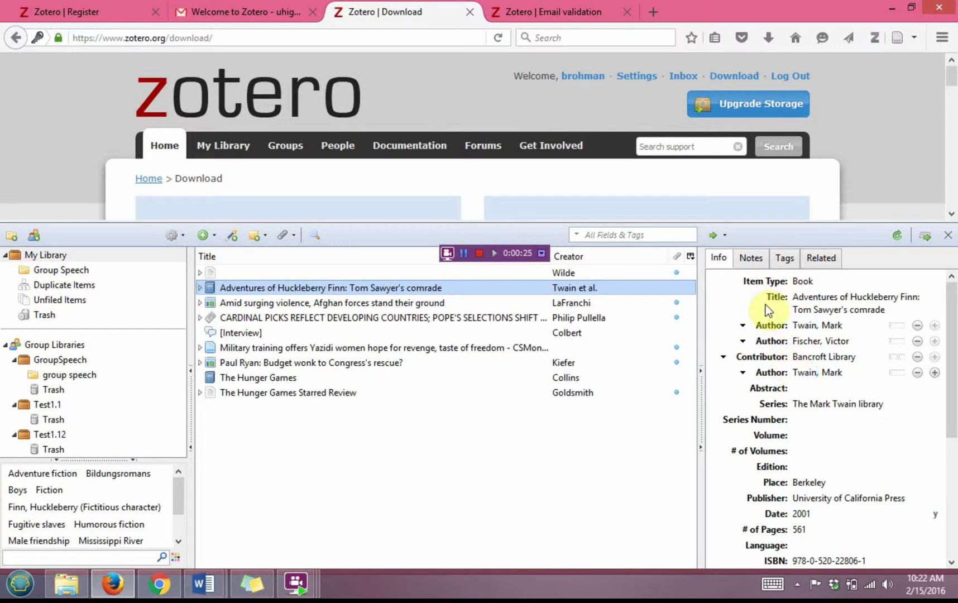
pyautogui.click(749, 258)
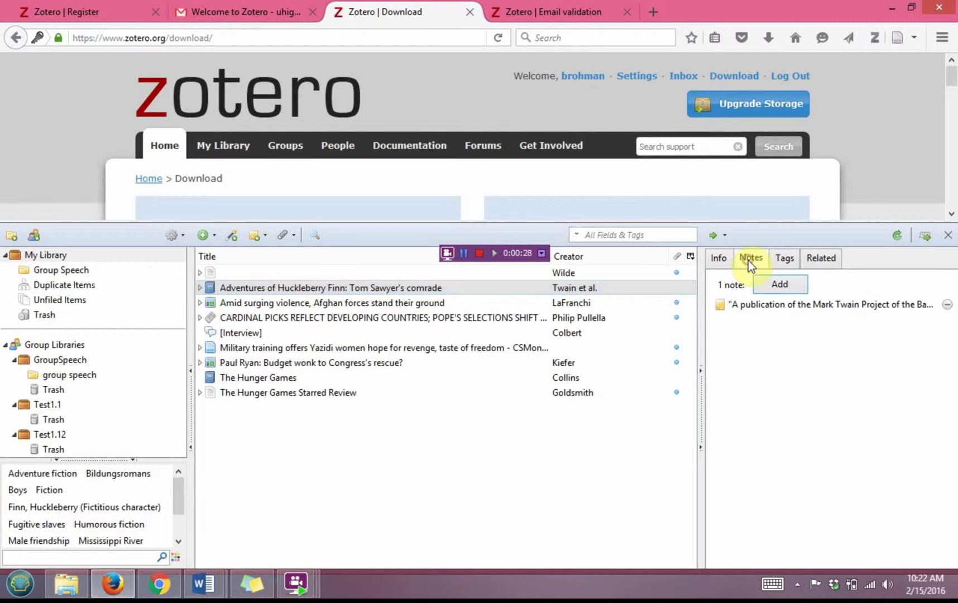
pyautogui.click(778, 286)
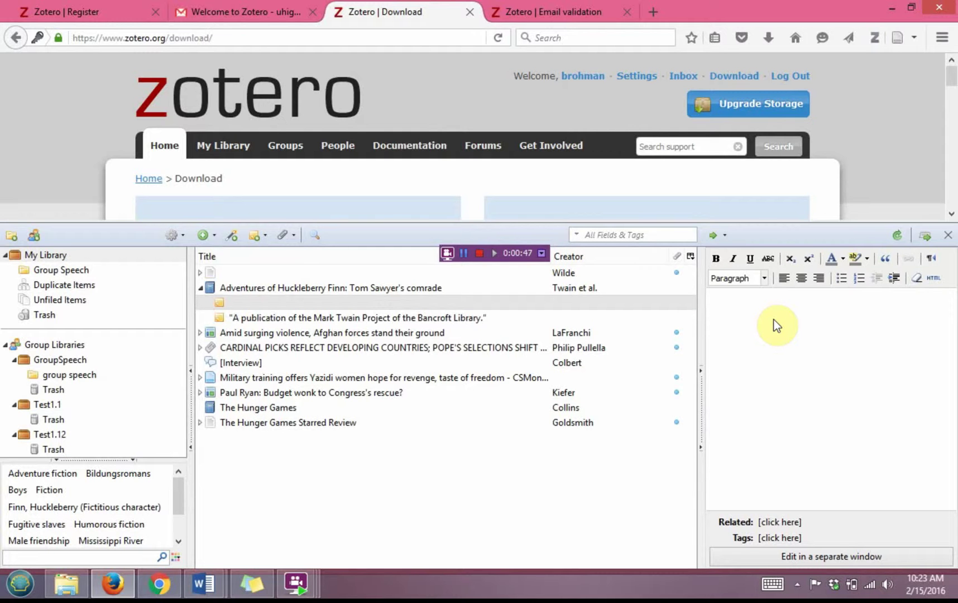
# Step: Start the note with "So thern I judged that all that stuff was only just one of Tom Sawyer's lies. I reckoned he believed
pyautogui.write('"s')
pyautogui.write('o')
pyautogui.write(' them I judged that all ')
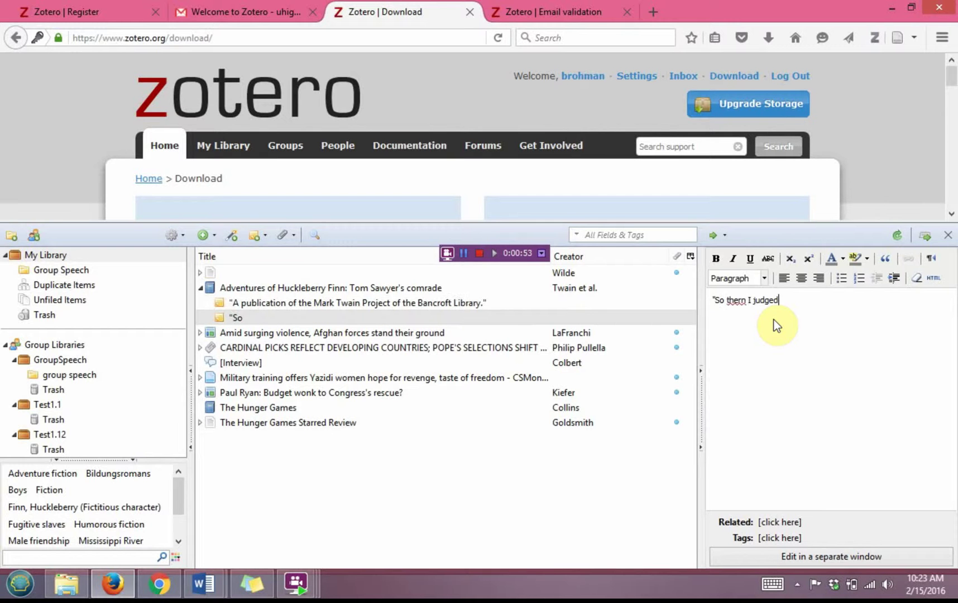
pyautogui.write('that stuff was only just')
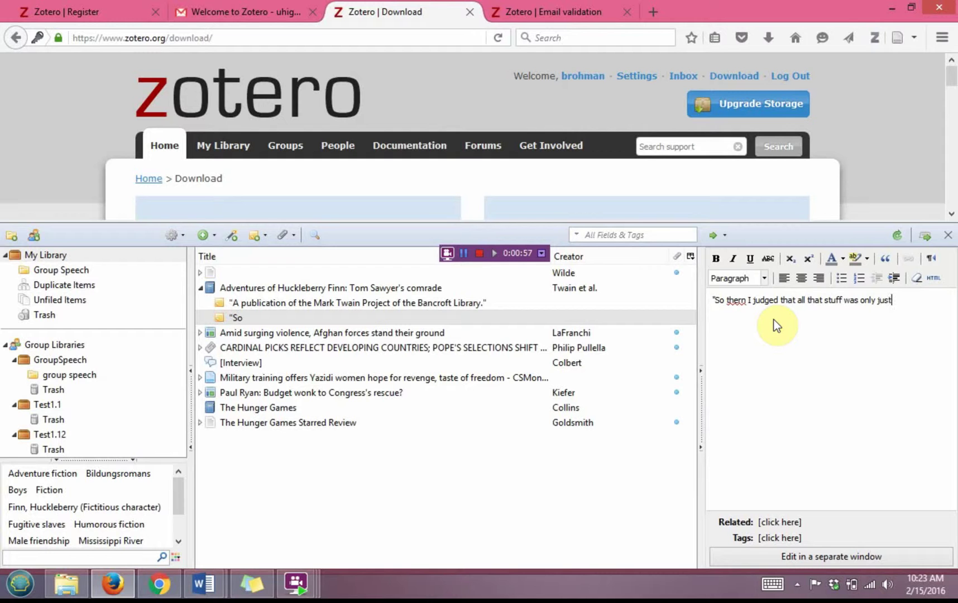
pyautogui.write(" one of Tom Sawyer's")
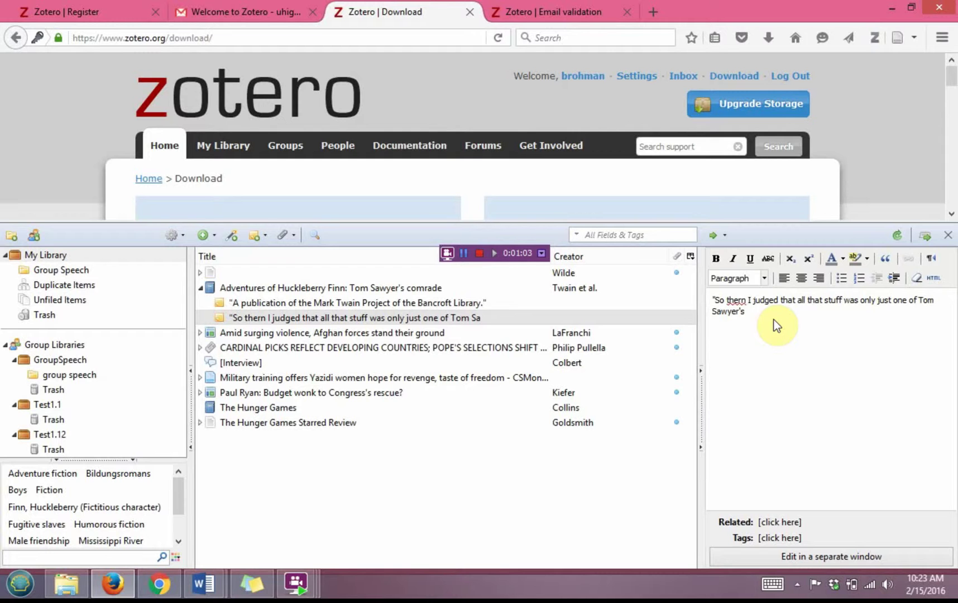
pyautogui.write(' lies. I reckoned he believe')
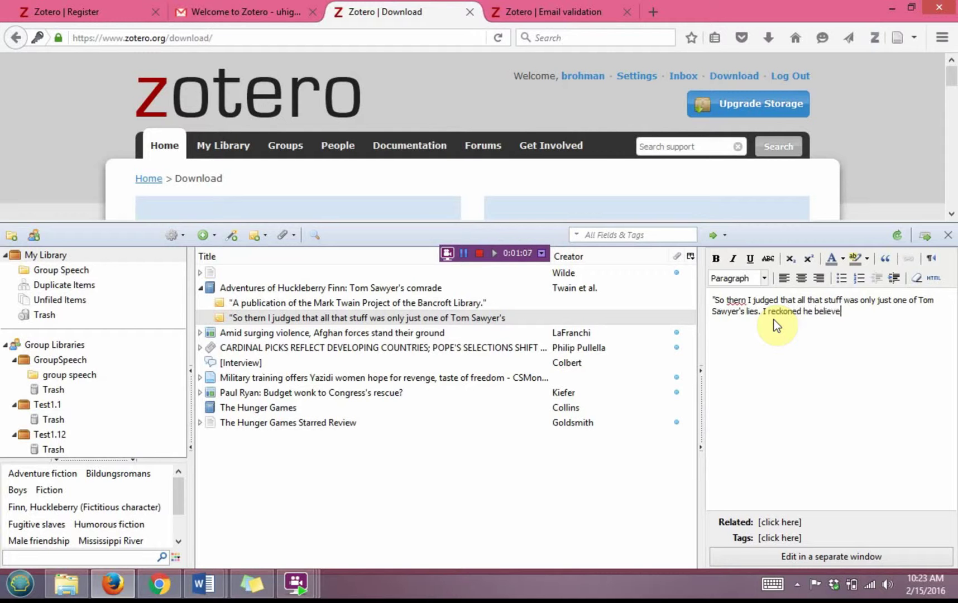
# Step: Finish the quote with in the A-rabs and the elephants, but as for mi I think different. It had all the marks of a Sunday school."
pyautogui.write('d in the A-rabs and the e')
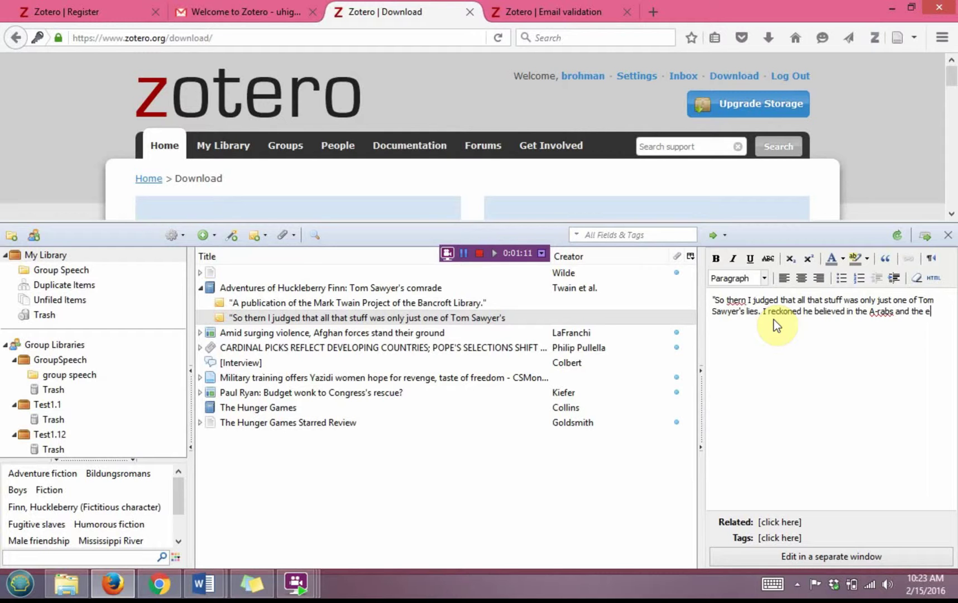
pyautogui.write('lephants, but as for mi I th')
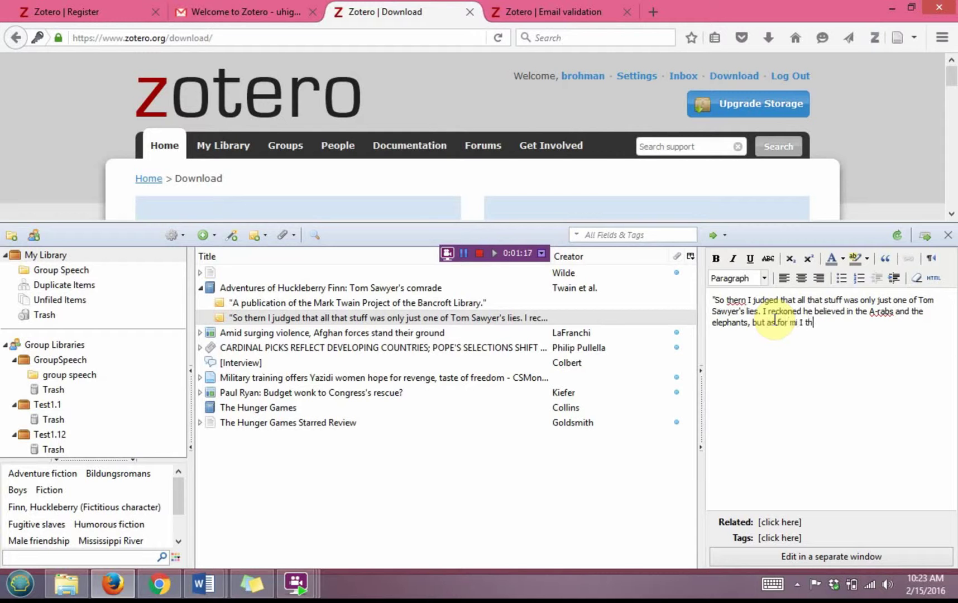
pyautogui.write('ink different. It had all the mark')
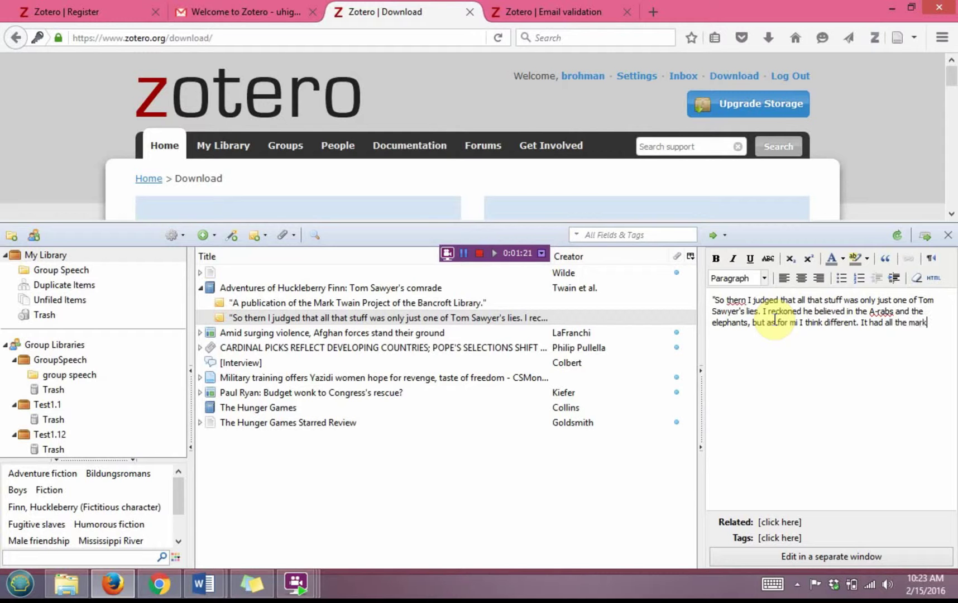
pyautogui.write('s of a Sunday school."')
# Step: Correct the misspelled word "thern" to "then" at the beginning of the note's quote
pyautogui.click(733, 303)
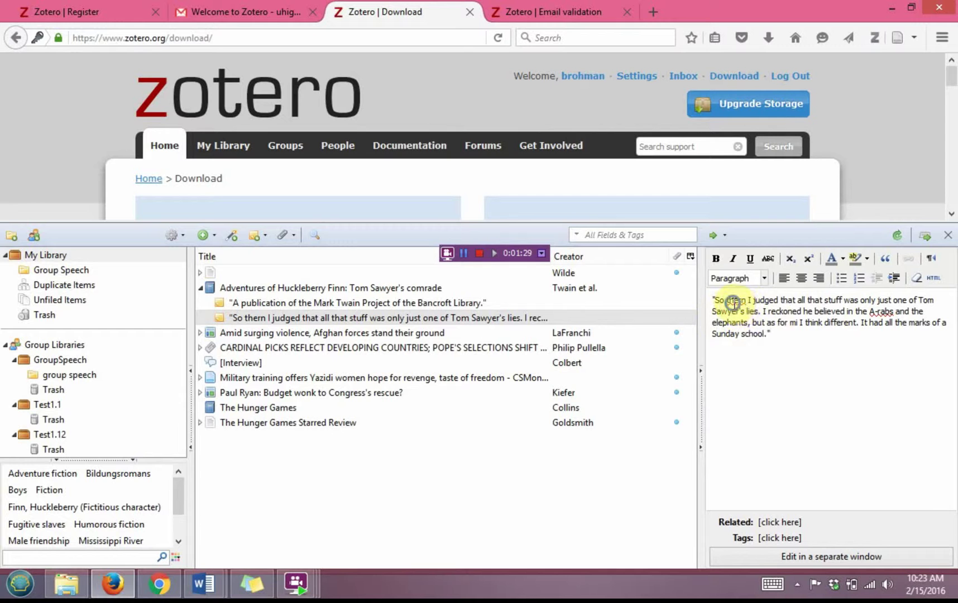
pyautogui.rightClick(733, 302)
pyautogui.click(730, 302)
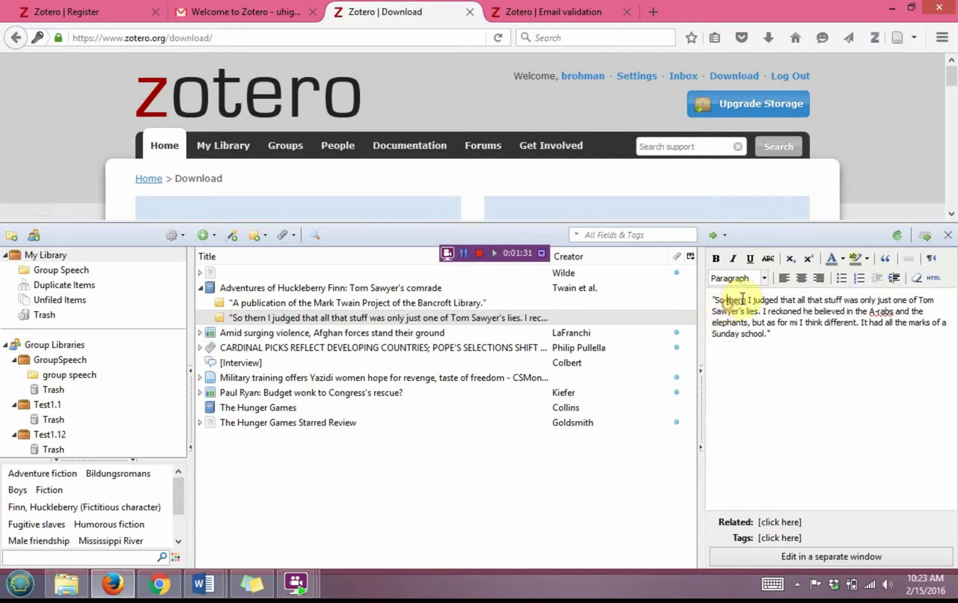
pyautogui.click(752, 300)
pyautogui.press('BackSpace')
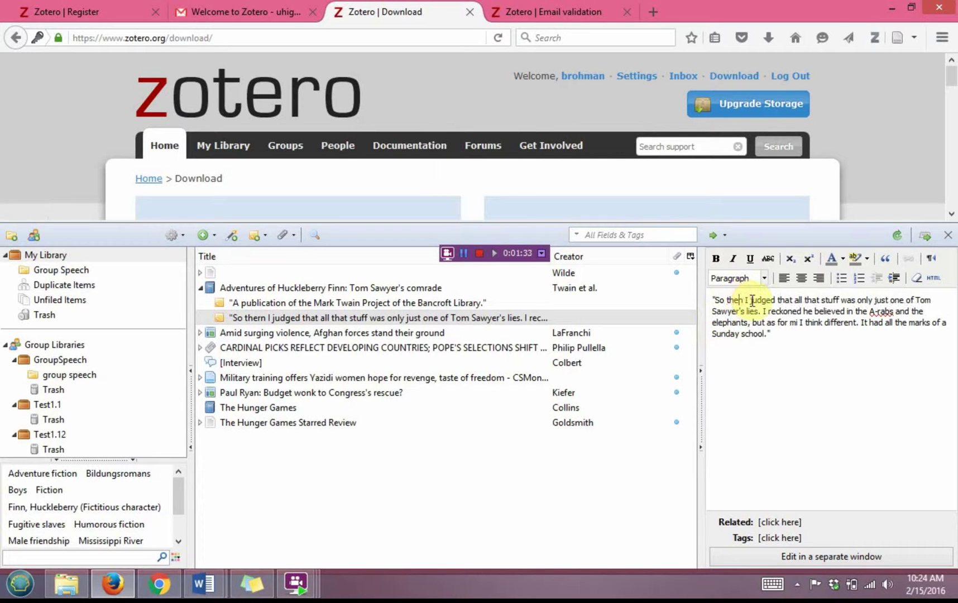
# Step: Add the page reference "Page 17" on a new line below the quote in the note
pyautogui.click(781, 335)
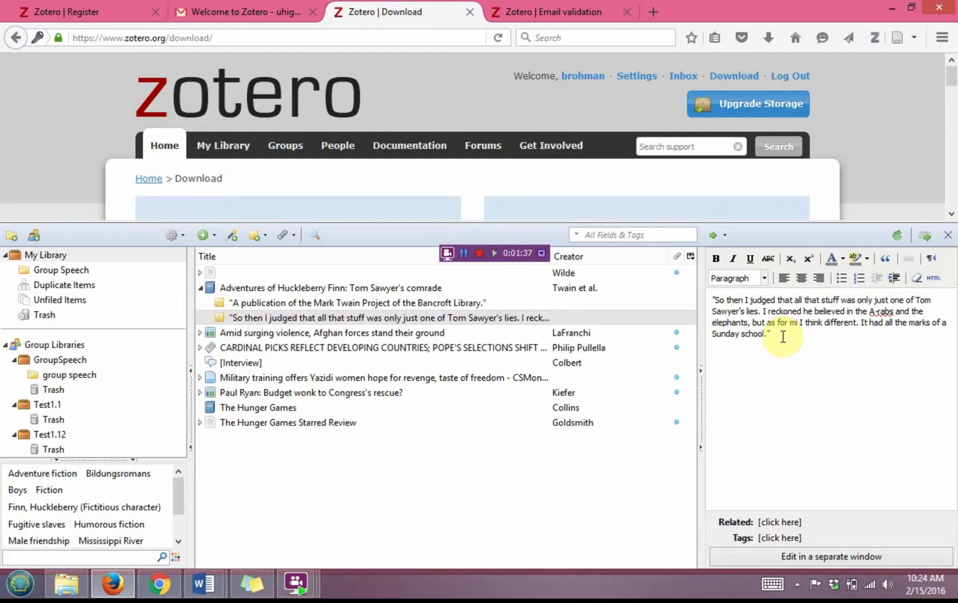
pyautogui.press('Return')
pyautogui.write('Page 17')
# Step: Switch to the blank Word document Document1 and arrange it side by side with the Firefox window holding Zotero
pyautogui.moveTo(697, 11); pyautogui.dragTo(956, 112)
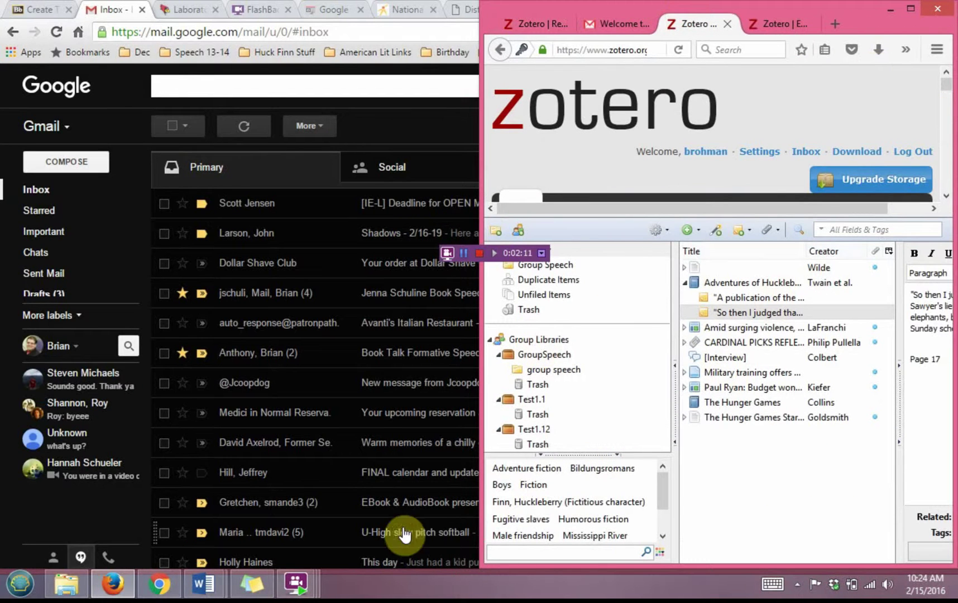
pyautogui.moveTo(204, 592)
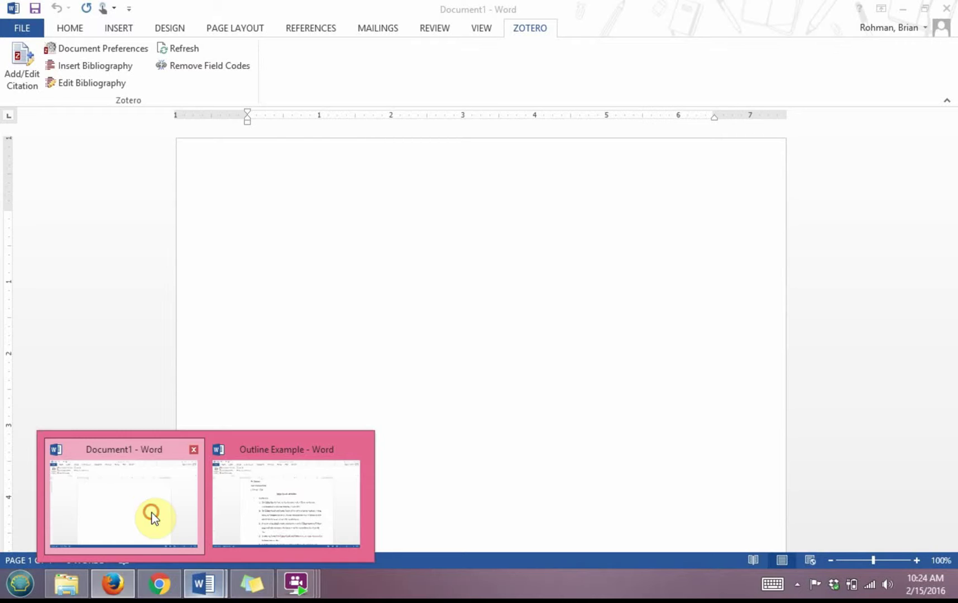
pyautogui.click(150, 515)
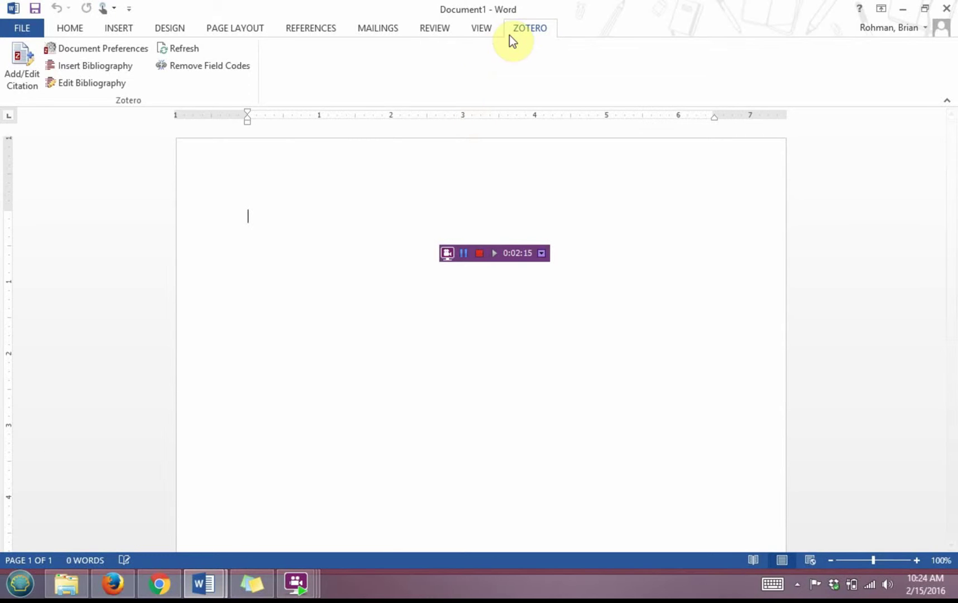
pyautogui.moveTo(555, 9); pyautogui.dragTo(5, 68)
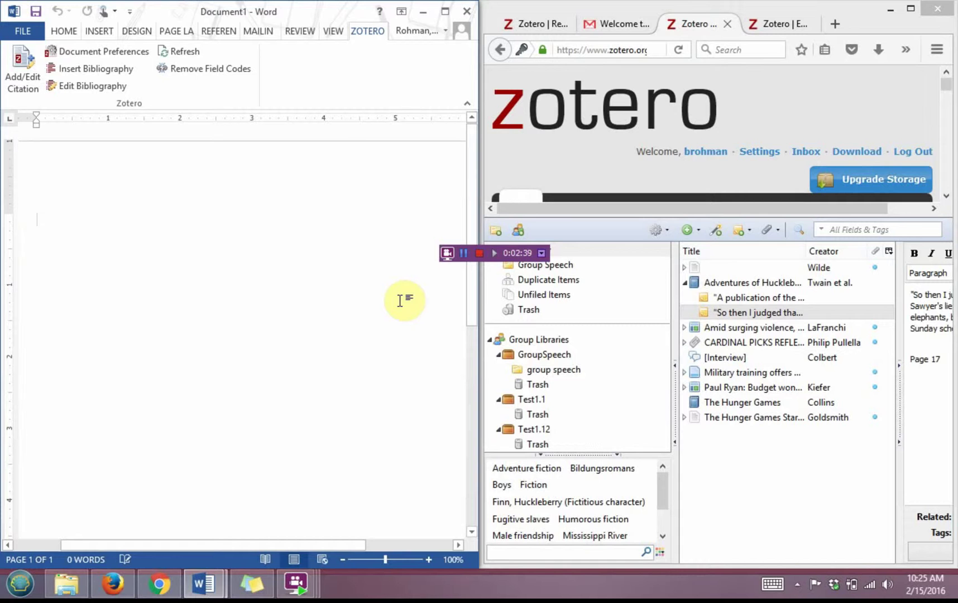
# Step: Insert the "So then I judged" note into the Word document and delete the Page 17 line below the quote
pyautogui.click(702, 310)
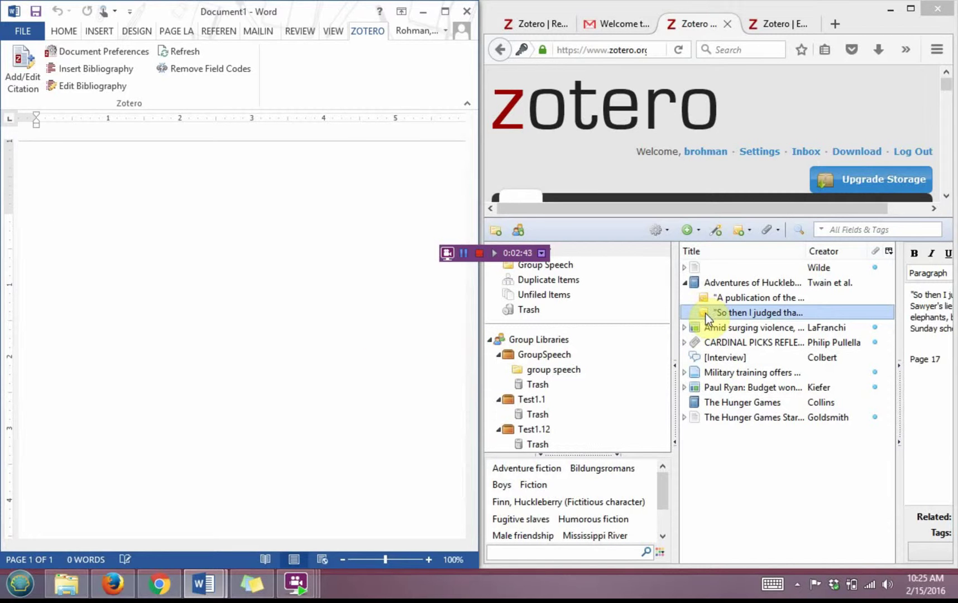
pyautogui.moveTo(704, 311); pyautogui.dragTo(69, 236)
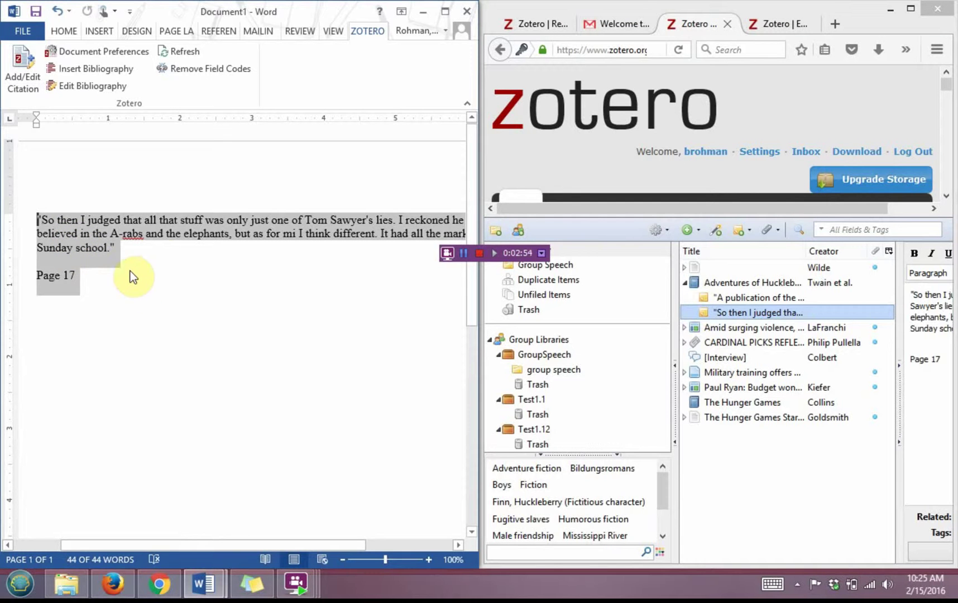
pyautogui.click(94, 281)
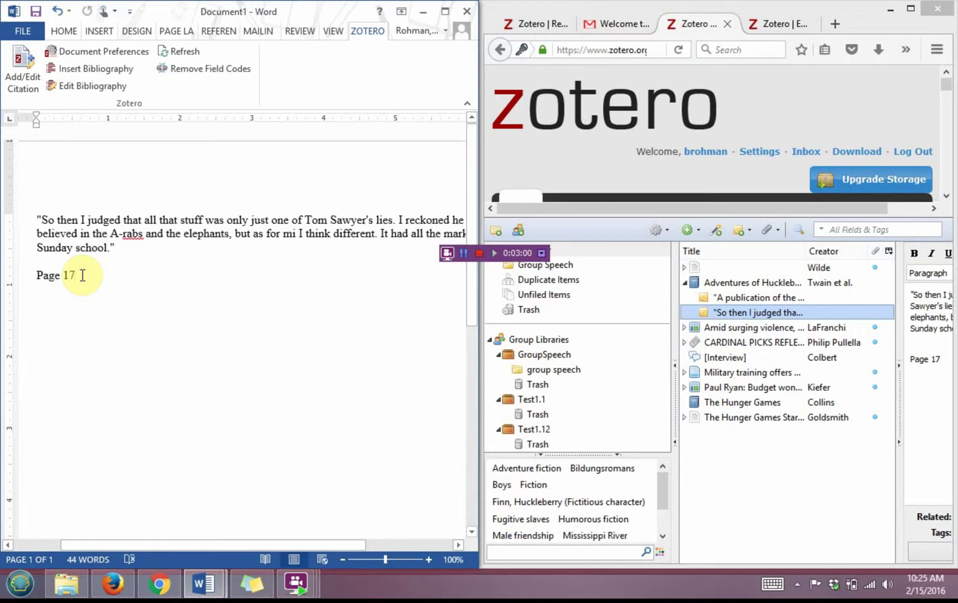
pyautogui.press('BackSpace')
pyautogui.press('BackSpace')
pyautogui.press('BackSpace')
pyautogui.press('BackSpace')
pyautogui.press('BackSpace')
pyautogui.press('BackSpace')
pyautogui.press('BackSpace')
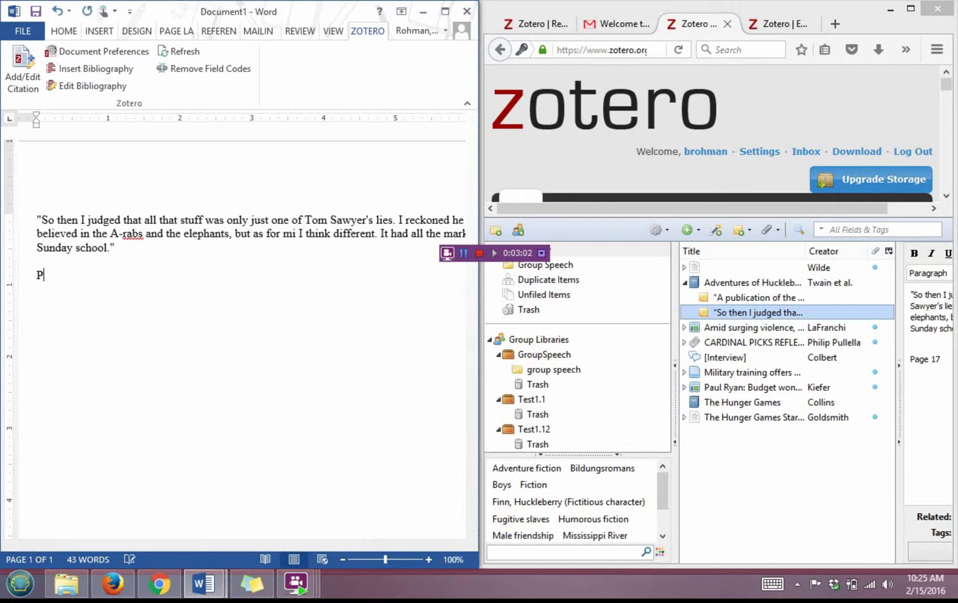
pyautogui.press('BackSpace')
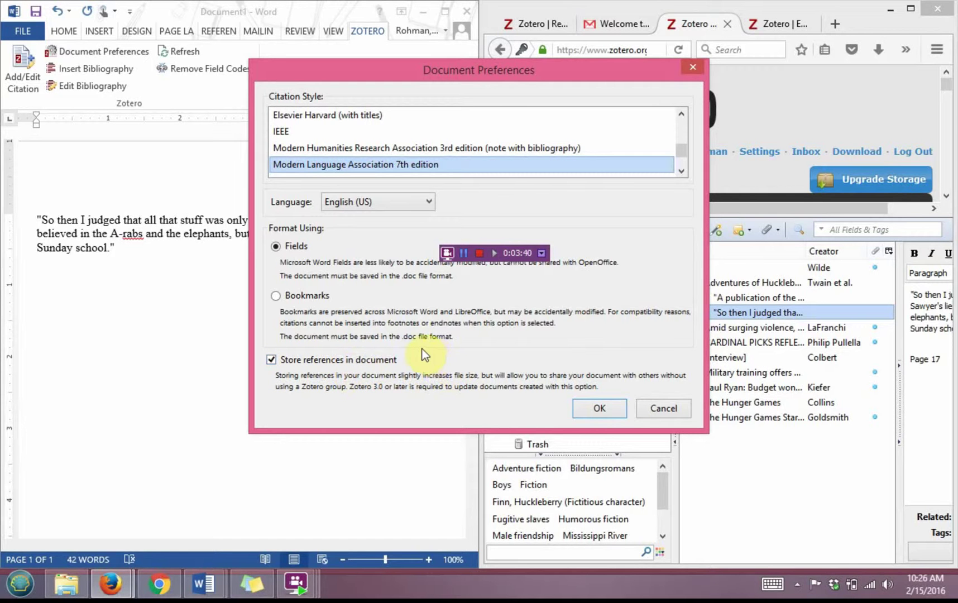
# Step: Insert a Zotero citation in Modern Language Association 7th edition style after the quote, citing Adventures of Huckleberry Finn, page 17
pyautogui.click(595, 409)
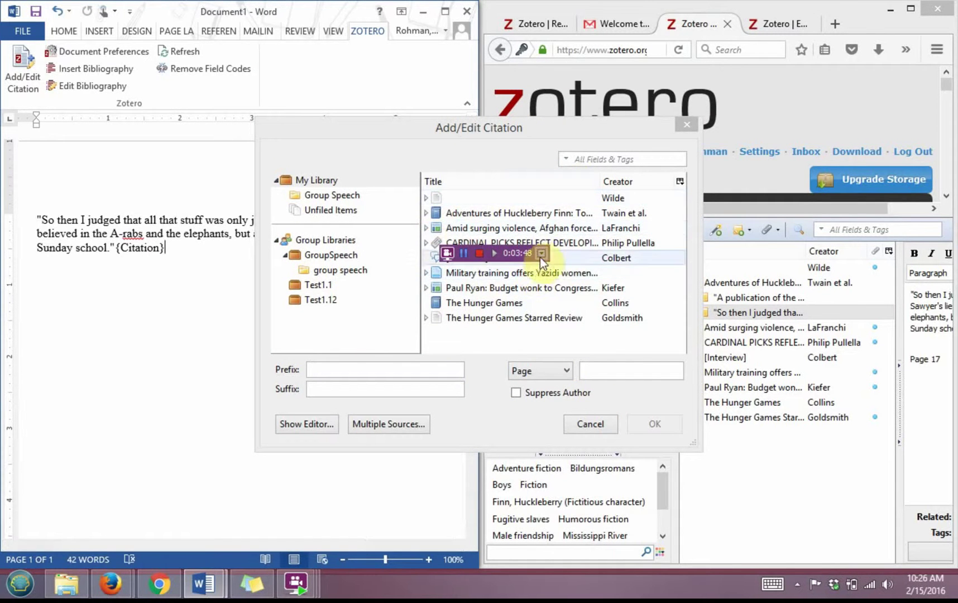
pyautogui.click(532, 245)
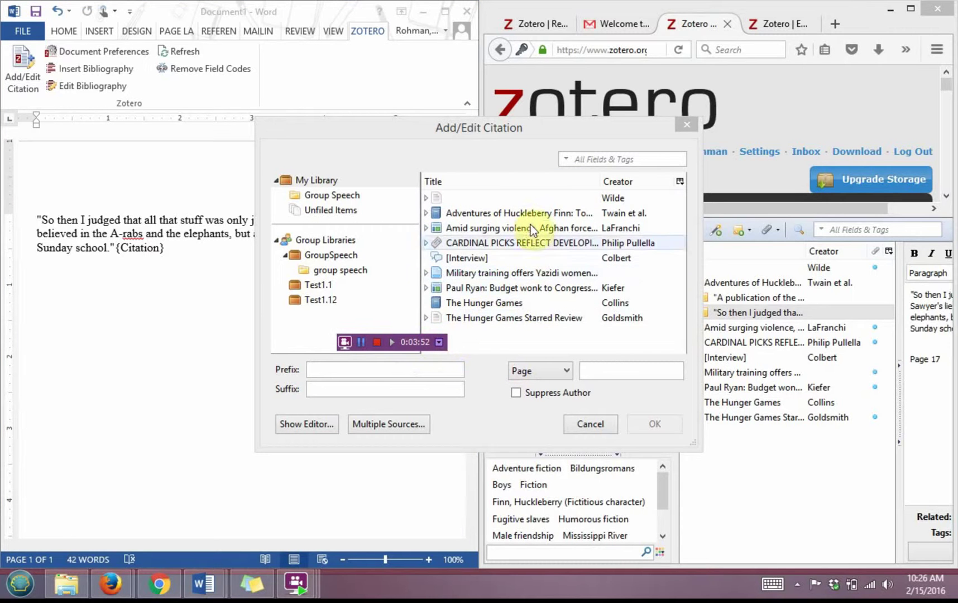
pyautogui.click(509, 216)
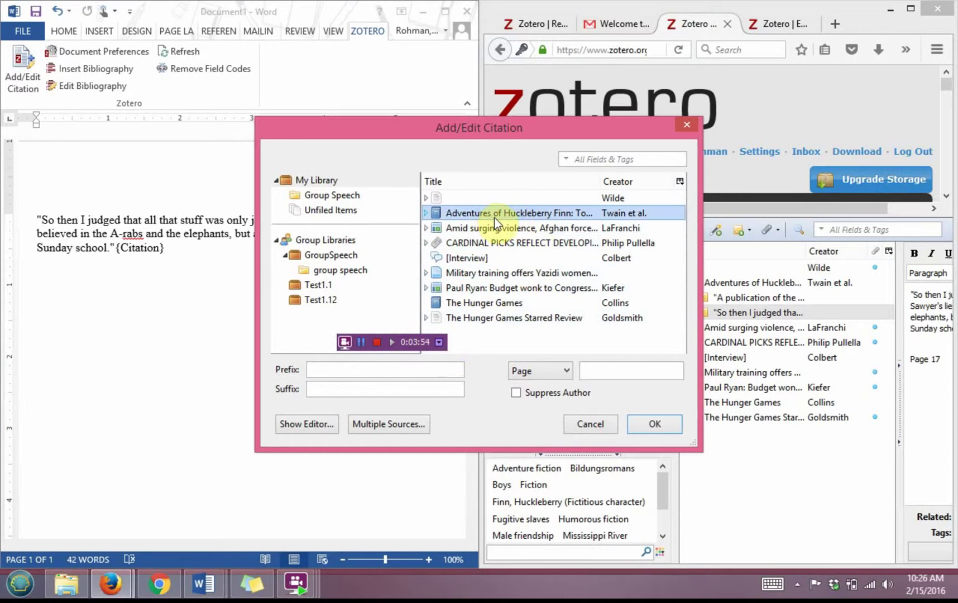
pyautogui.click(606, 372)
pyautogui.click(606, 371)
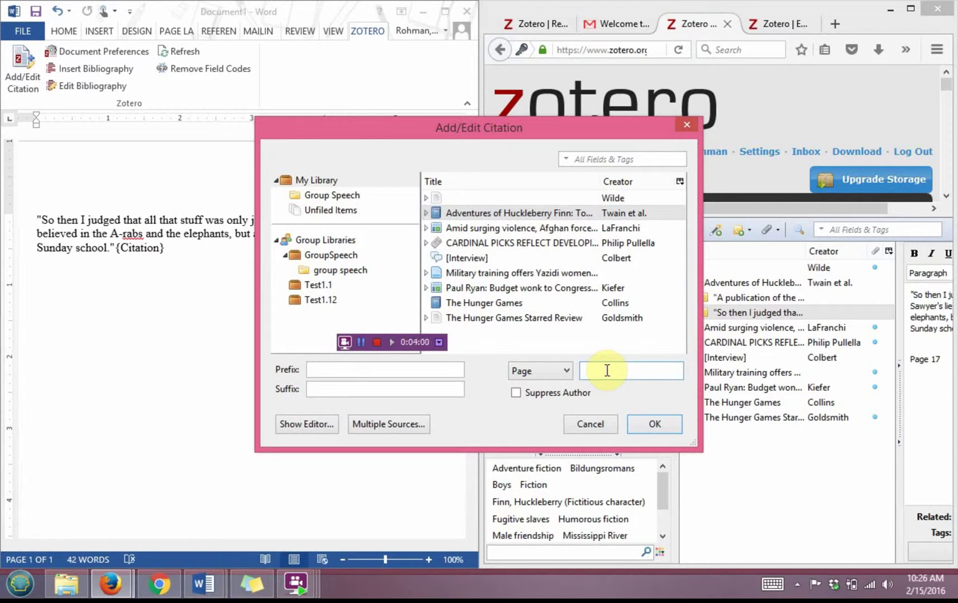
pyautogui.write('17')
pyautogui.click(649, 422)
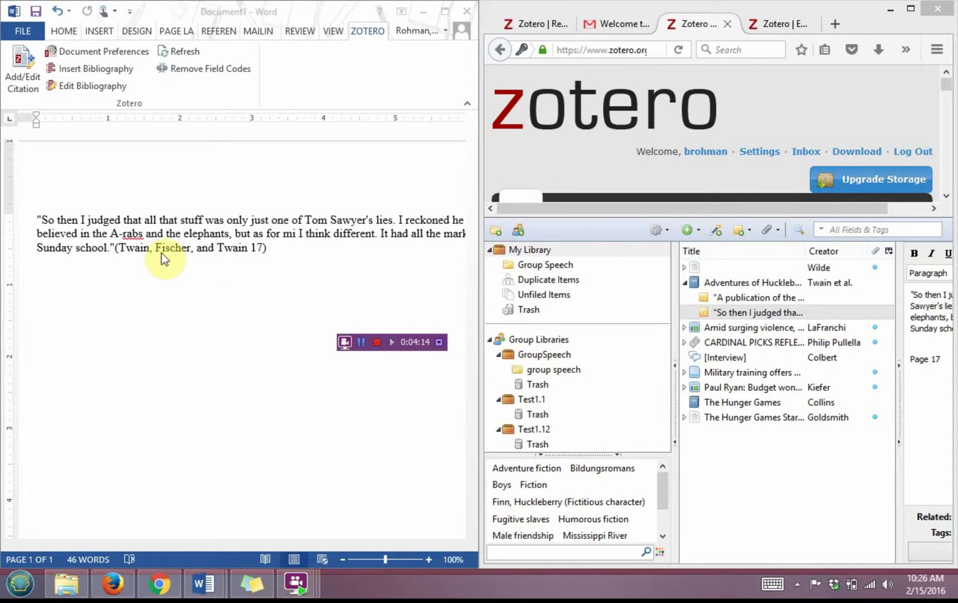
# Step: Remove the period before the closing quotation mark, add a space before the citation, and end the sentence with a period after it
pyautogui.click(111, 251)
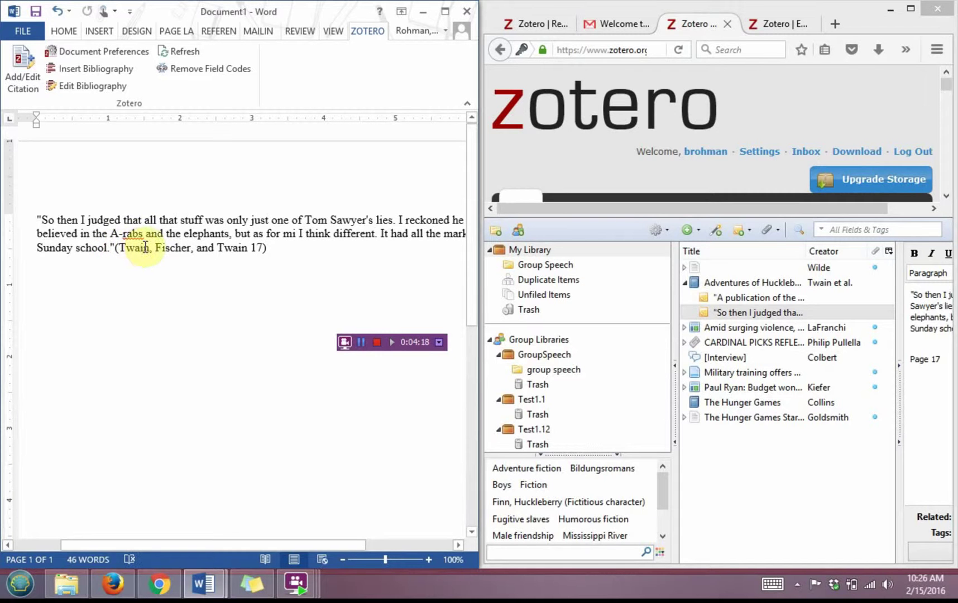
pyautogui.press('BackSpace')
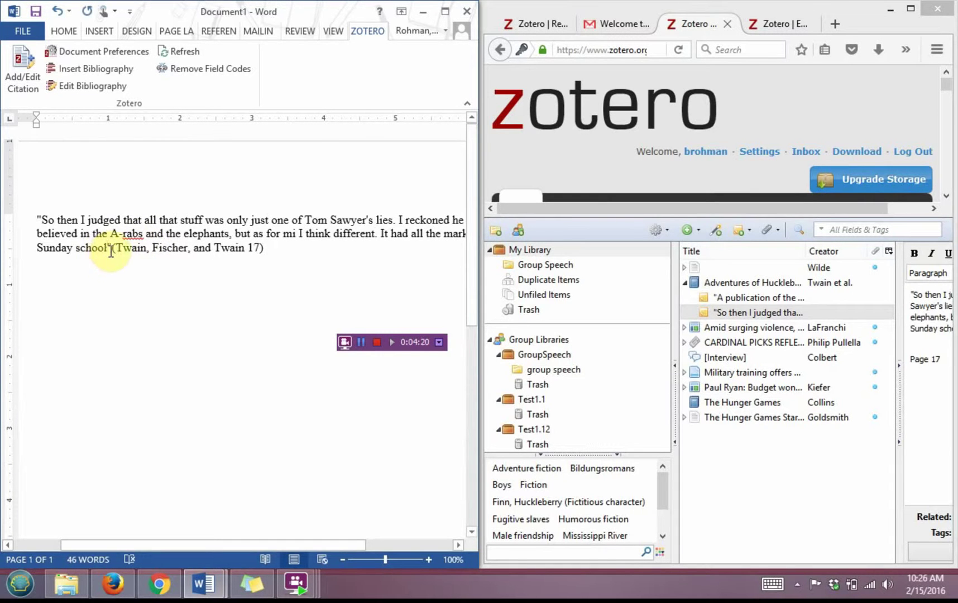
pyautogui.click(155, 244)
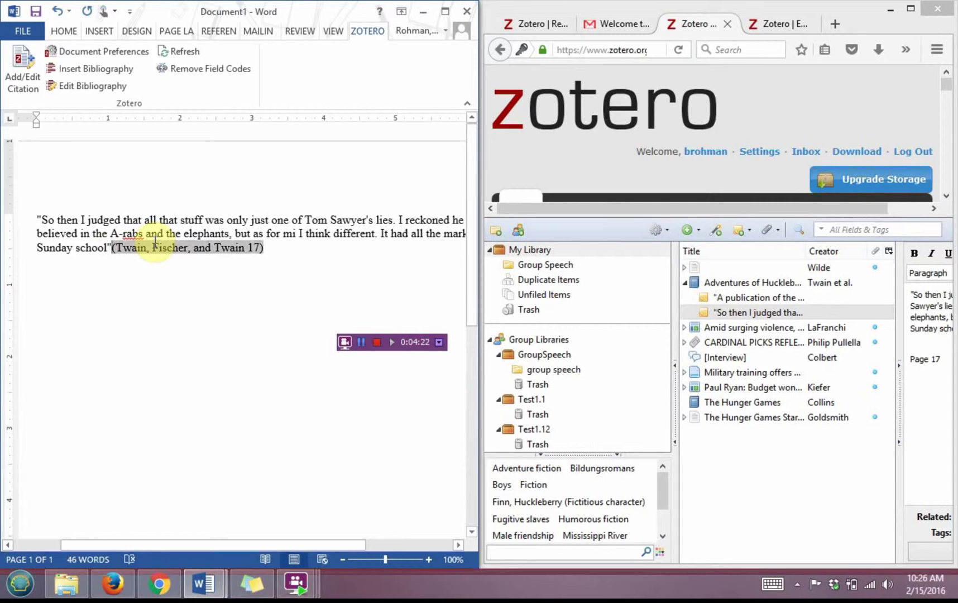
pyautogui.click(280, 251)
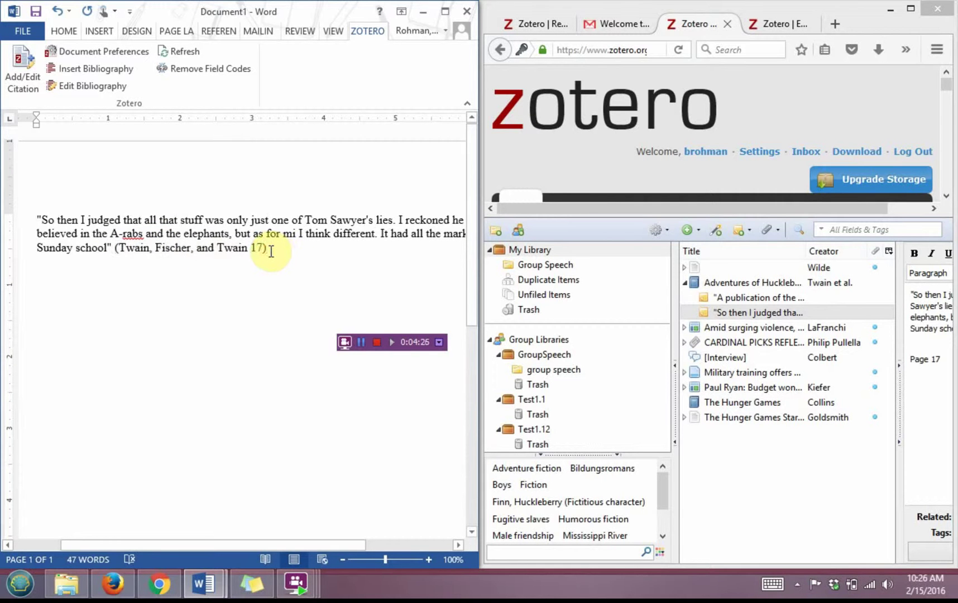
pyautogui.write('.')
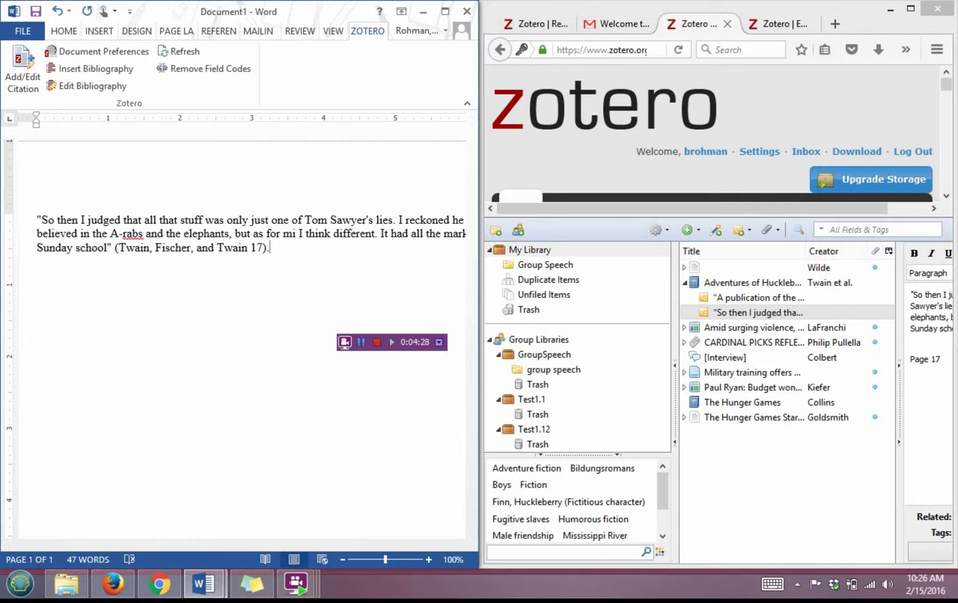